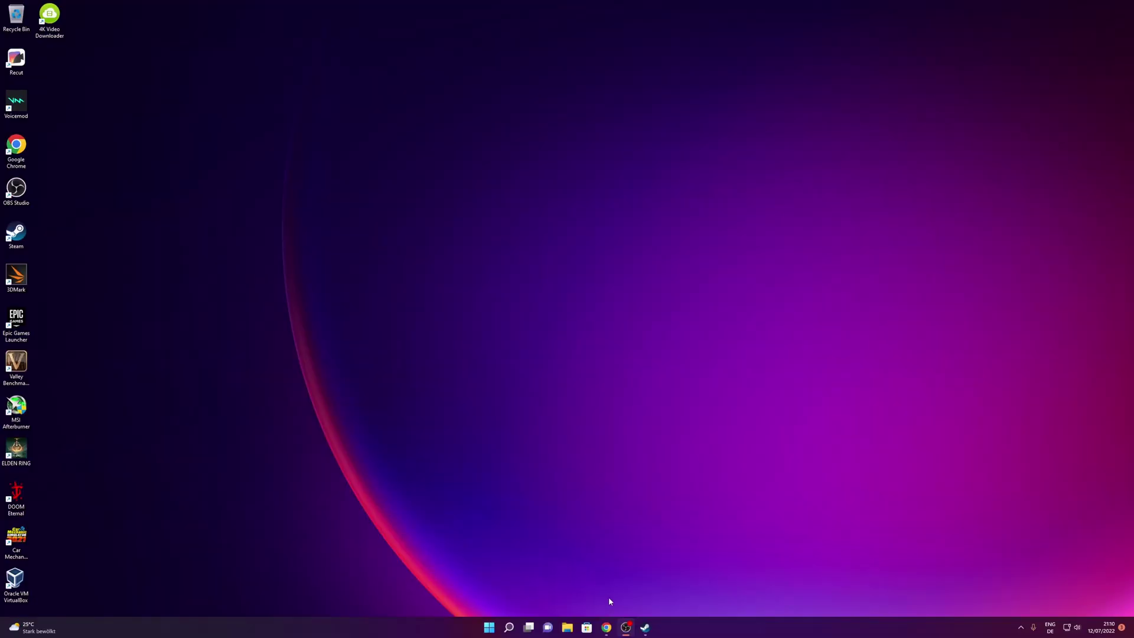
Bring the SteamDB home page in Chrome to the front and scroll down to its footer
left_click(606, 628)
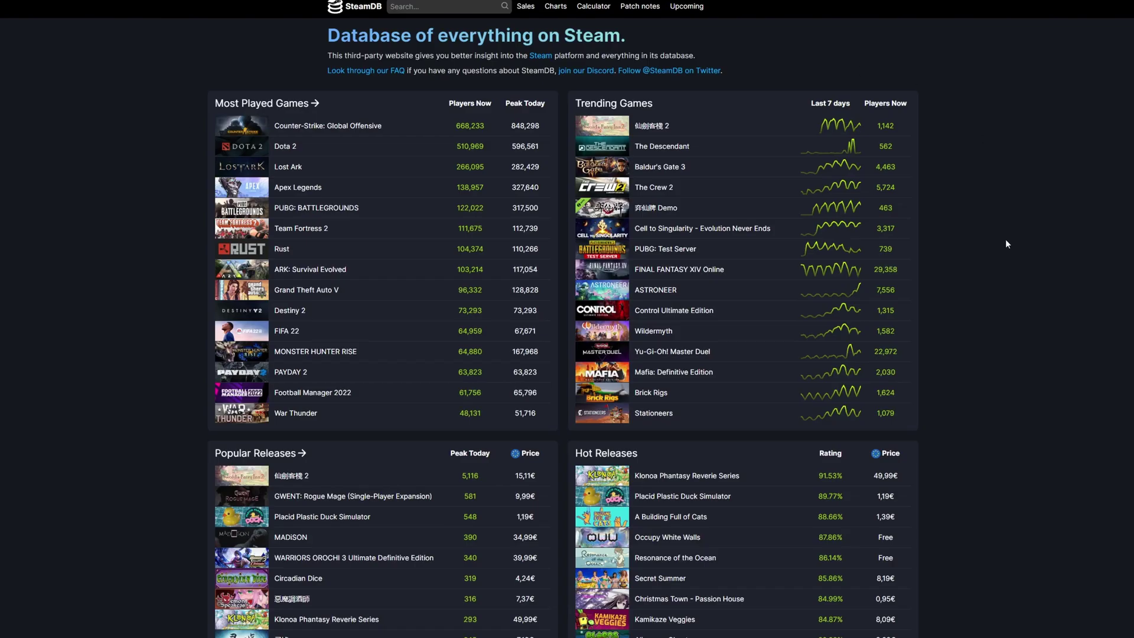
scroll(974, 324, "down", 20)
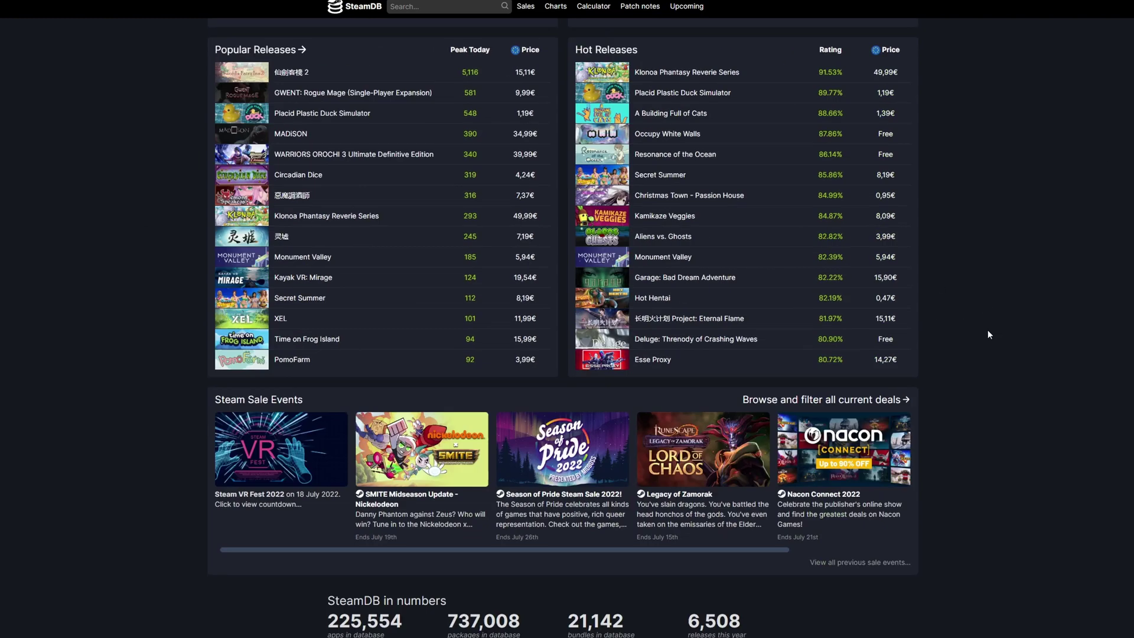
scroll(1000, 353, "down", 5)
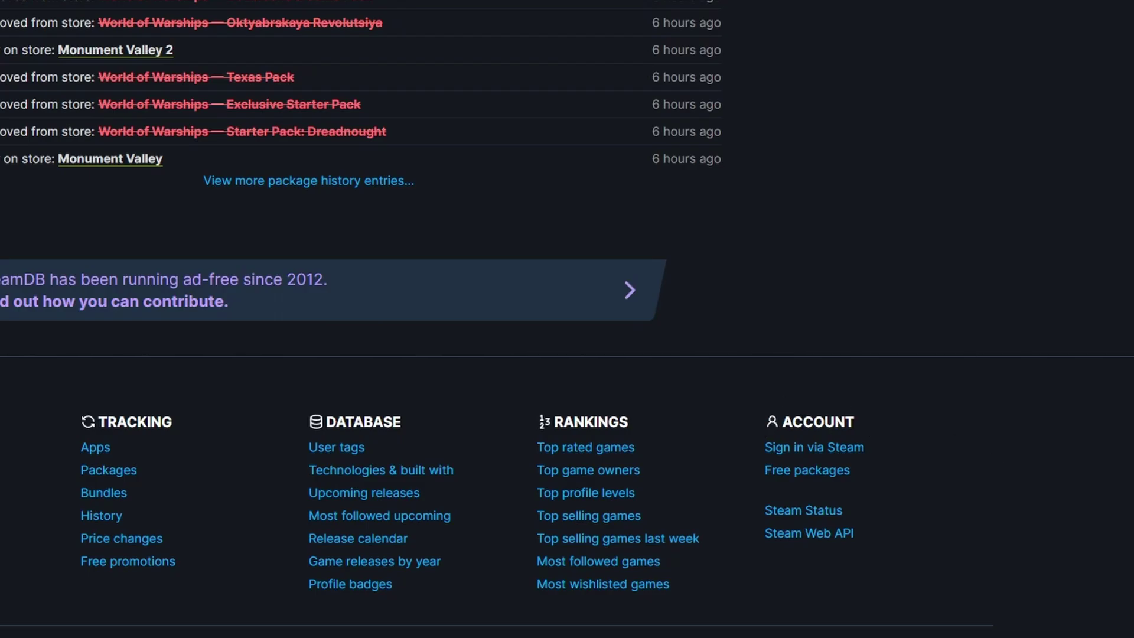
Go to the Free Packages page from the footer and sign in with the Steam account
left_click(811, 476)
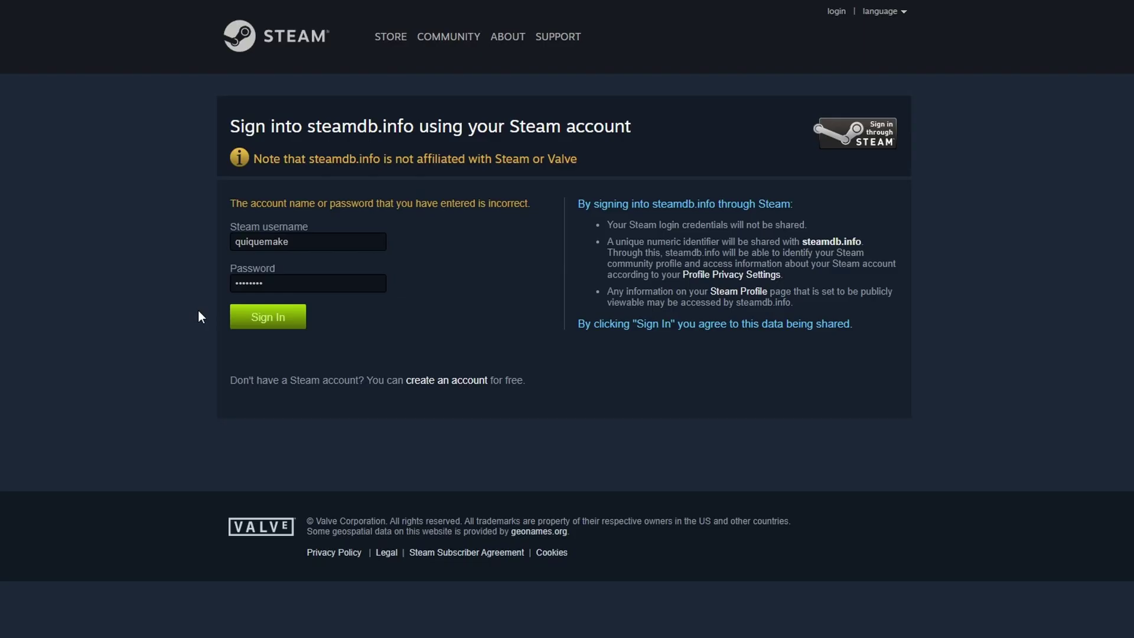
left_click(268, 324)
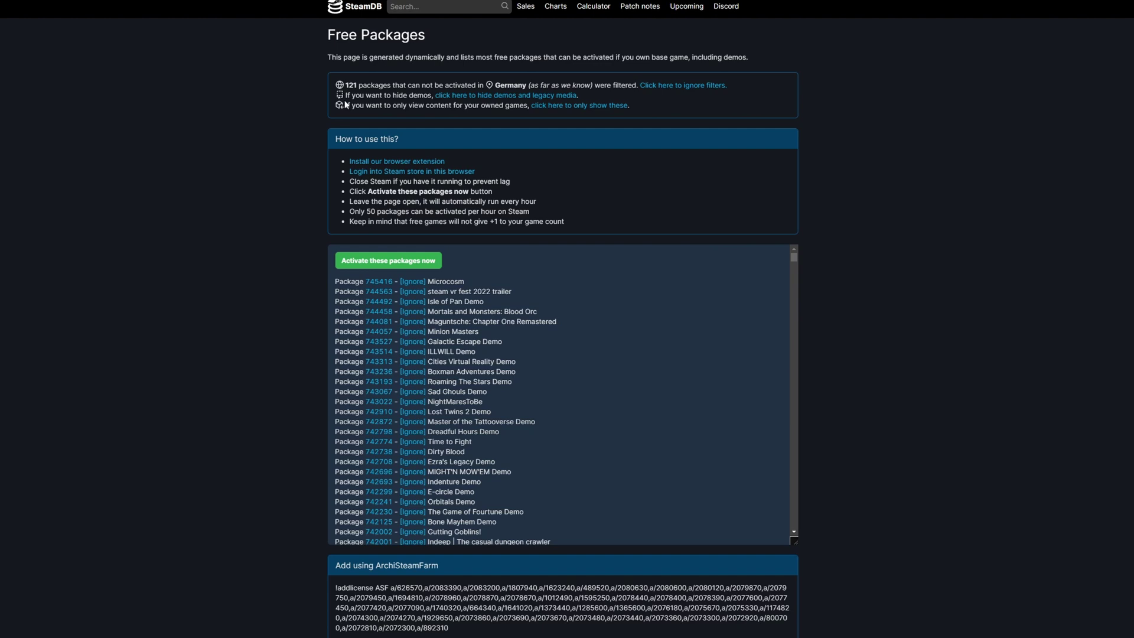
left_click(457, 96)
left_click(589, 106)
Scroll down the free package list, then switch over to the Steam client's library
scroll(518, 402, "down", 5)
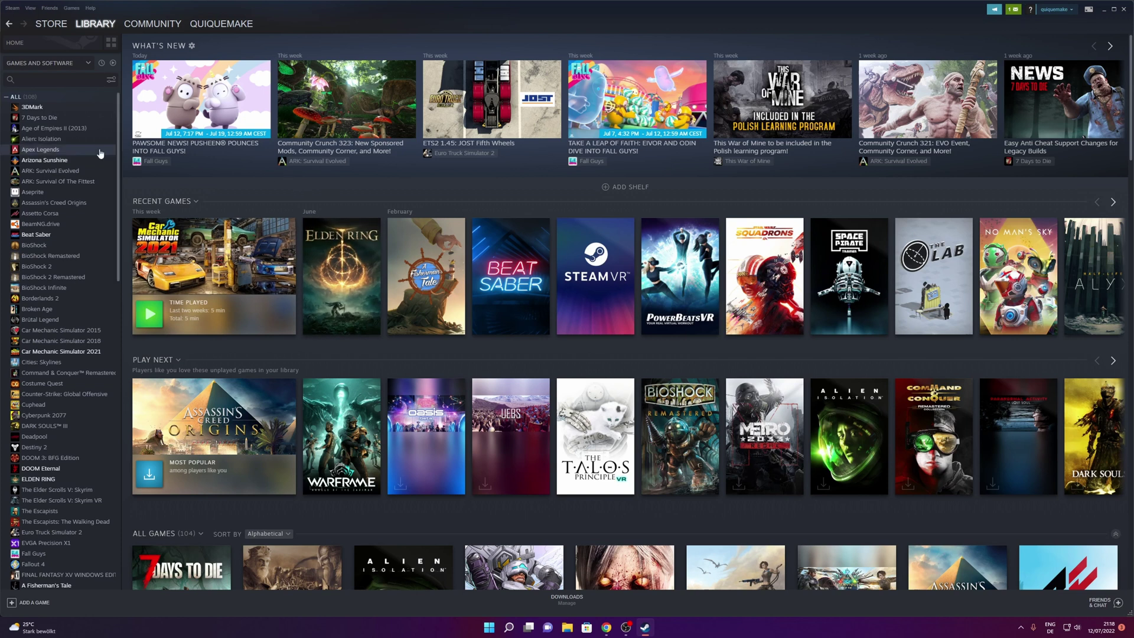
Scroll through the Steam library's game list, then go back to SteamDB's Free Packages page
scroll(59, 332, "down", 5)
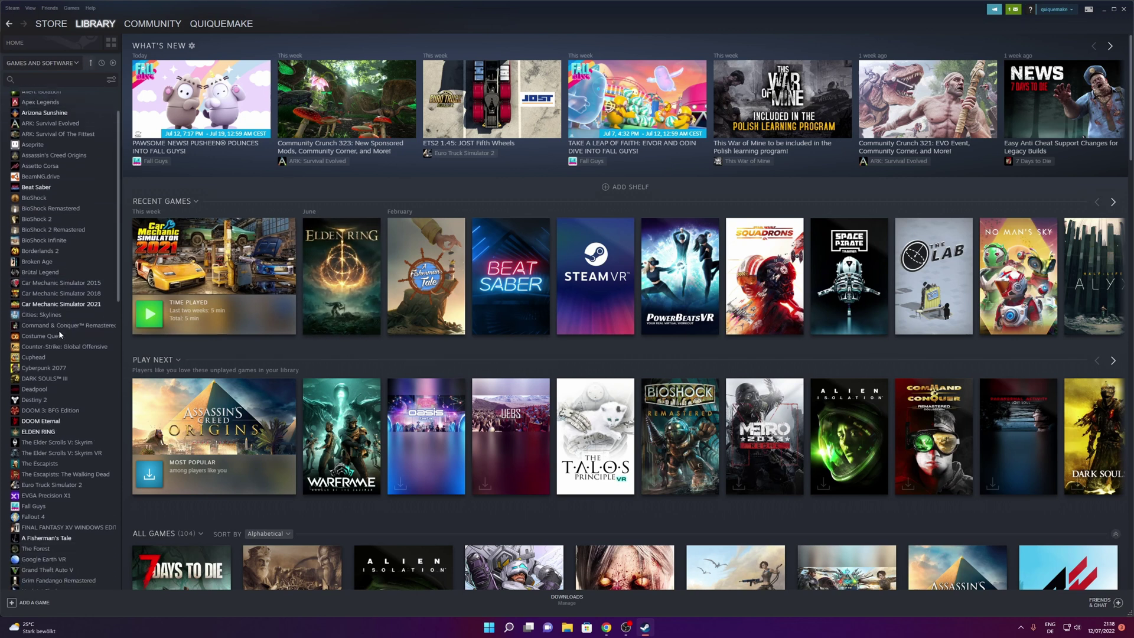
scroll(59, 333, "down", 5)
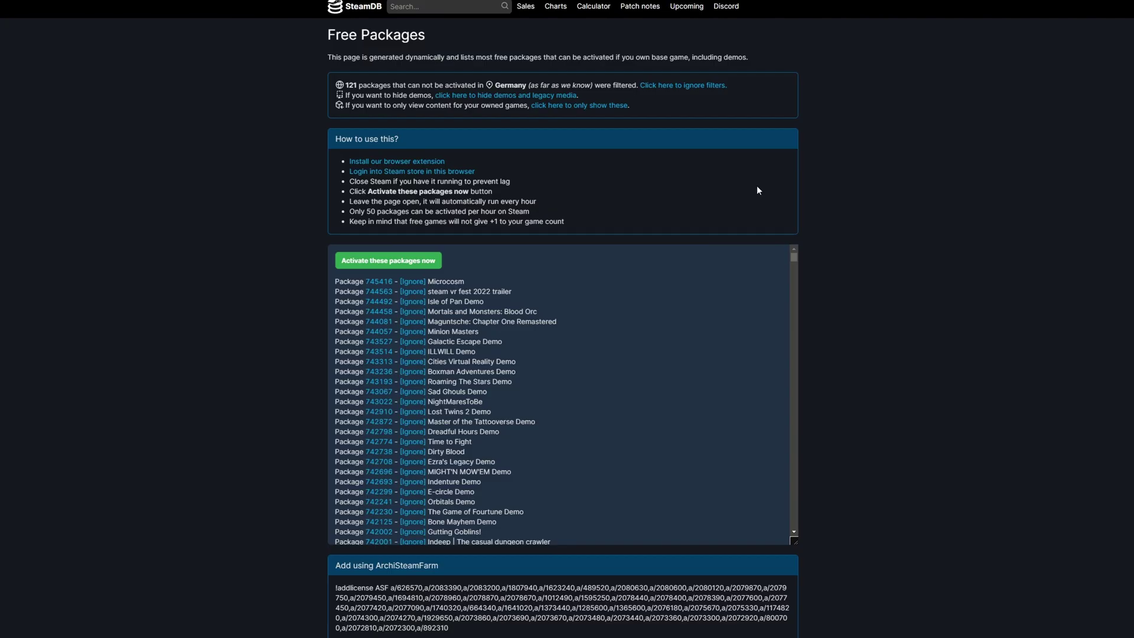
Filter the list to free packages for owned games and activate all 30 of them
left_click(591, 107)
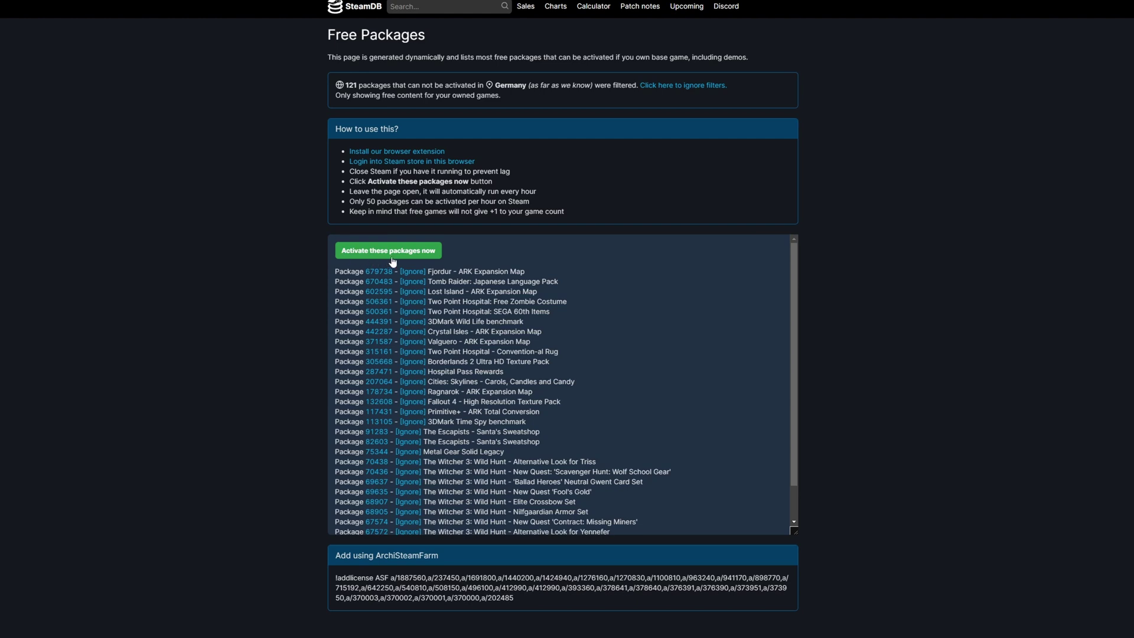
left_click(413, 251)
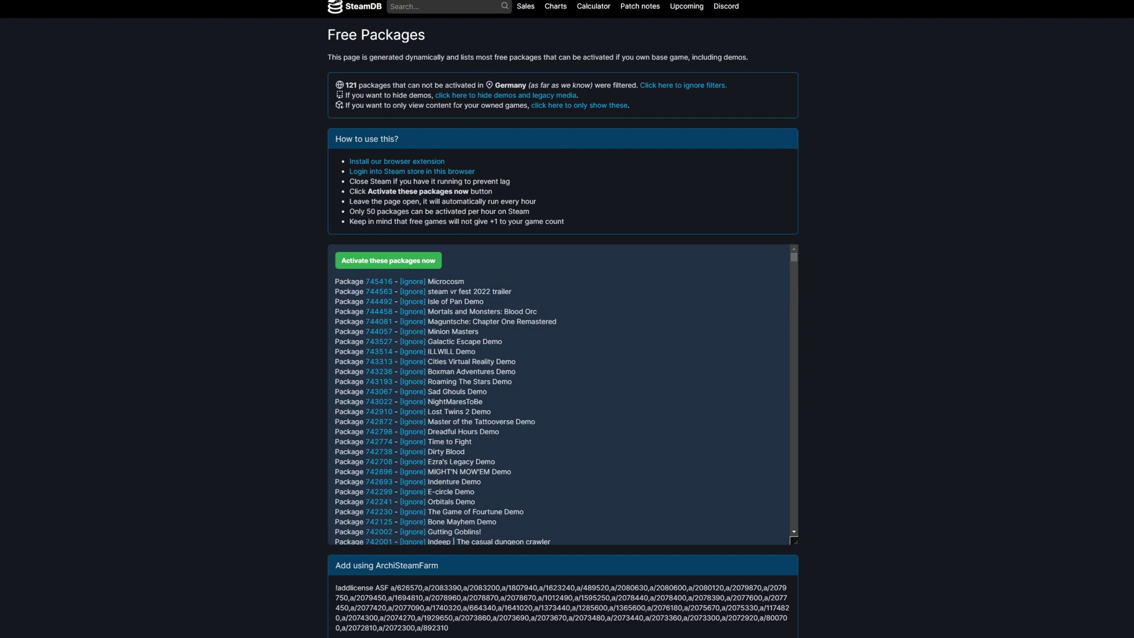
Hide demos and legacy media, then bulk-activate the rest until rate limited at package #0022
left_click(449, 96)
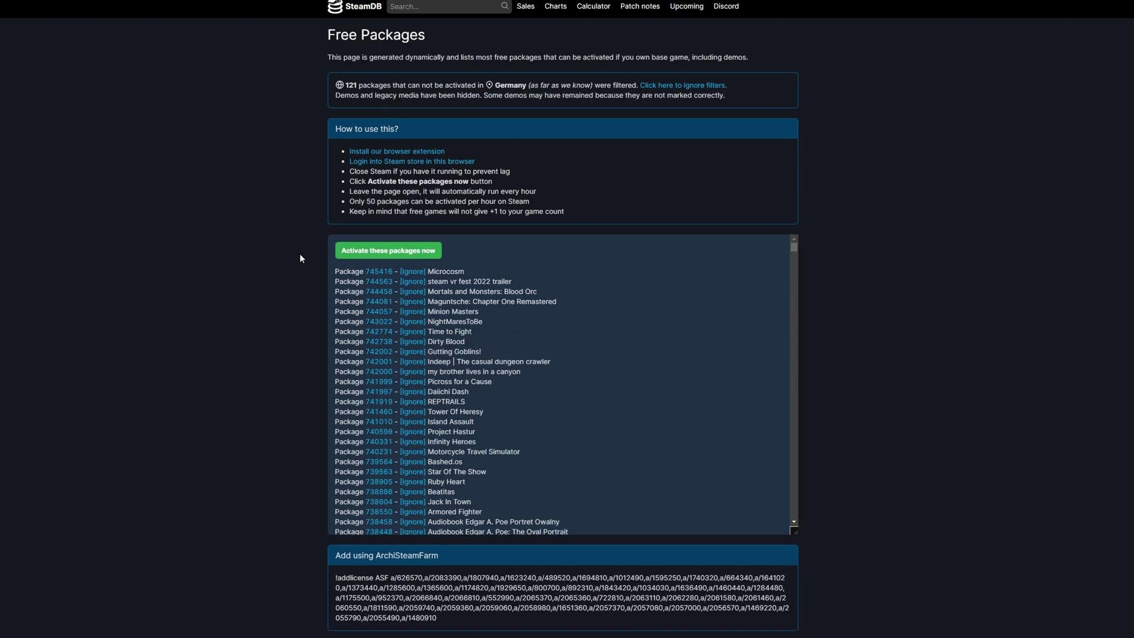
left_click(422, 259)
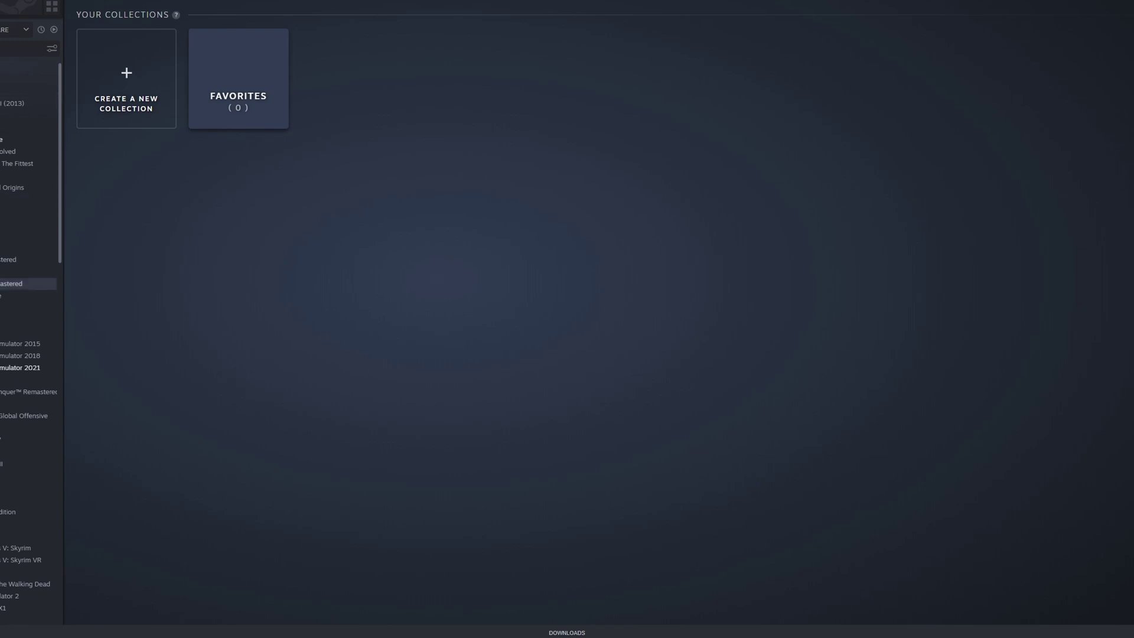
Open Iron Brigade from the Library sidebar, ready to install at 2.51 GB
scroll(28, 440, "down", 8)
left_click(29, 373)
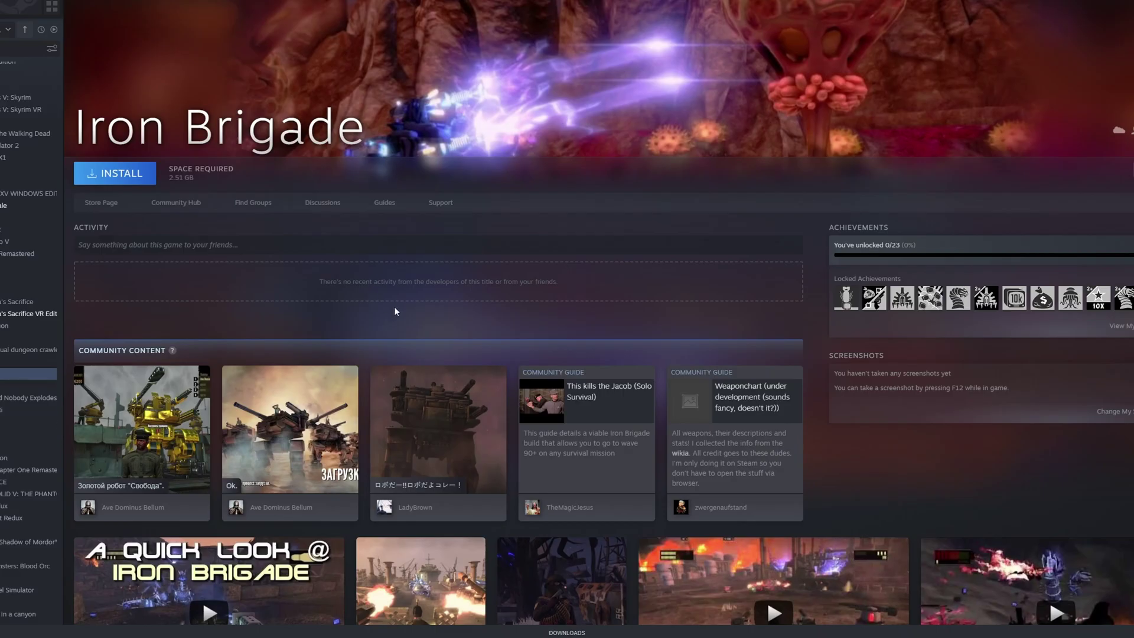